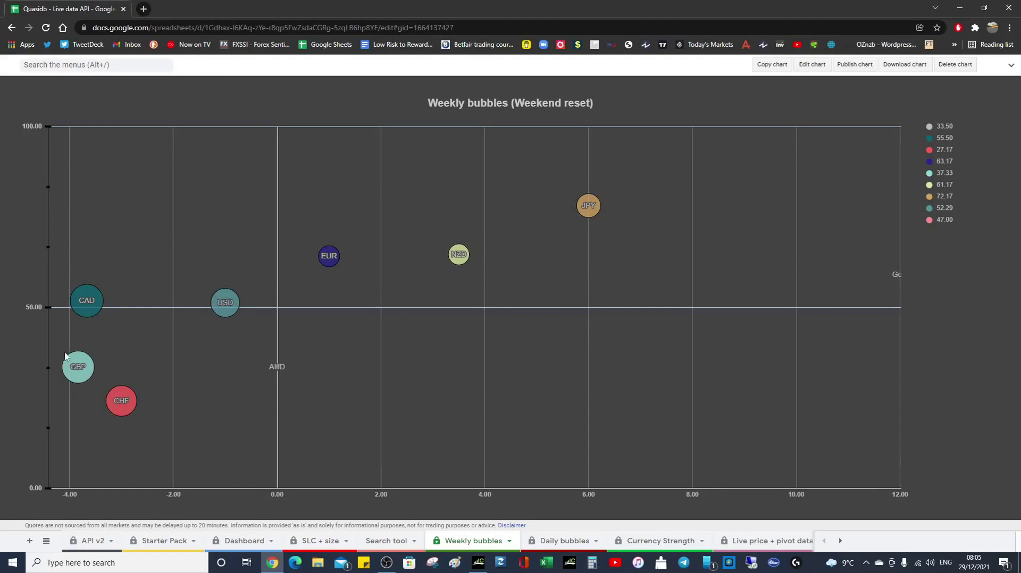
Bring the MetaTrader 4 GBPUSD hourly chart to the front
mouse_move(63, 366)
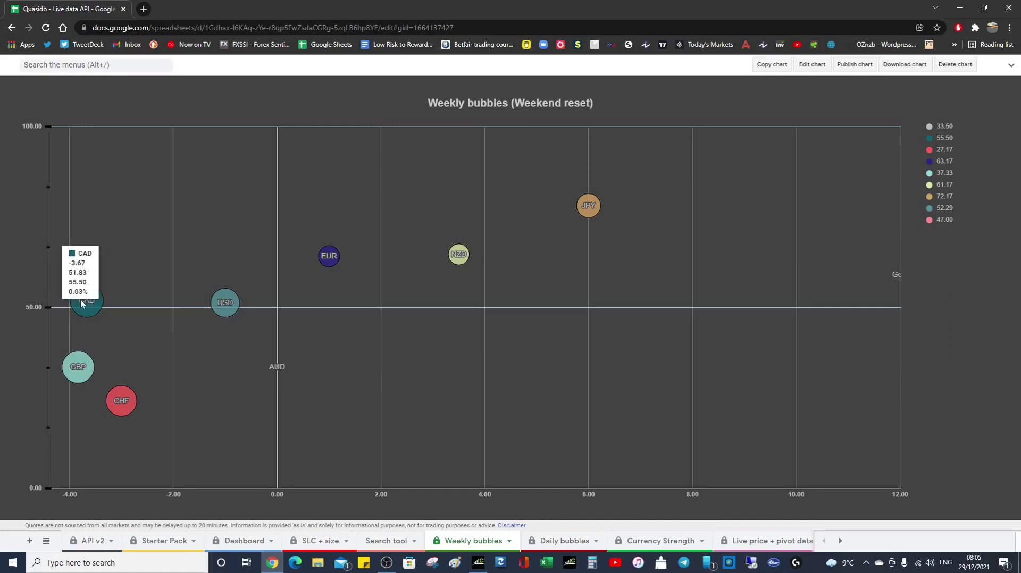
mouse_move(233, 312)
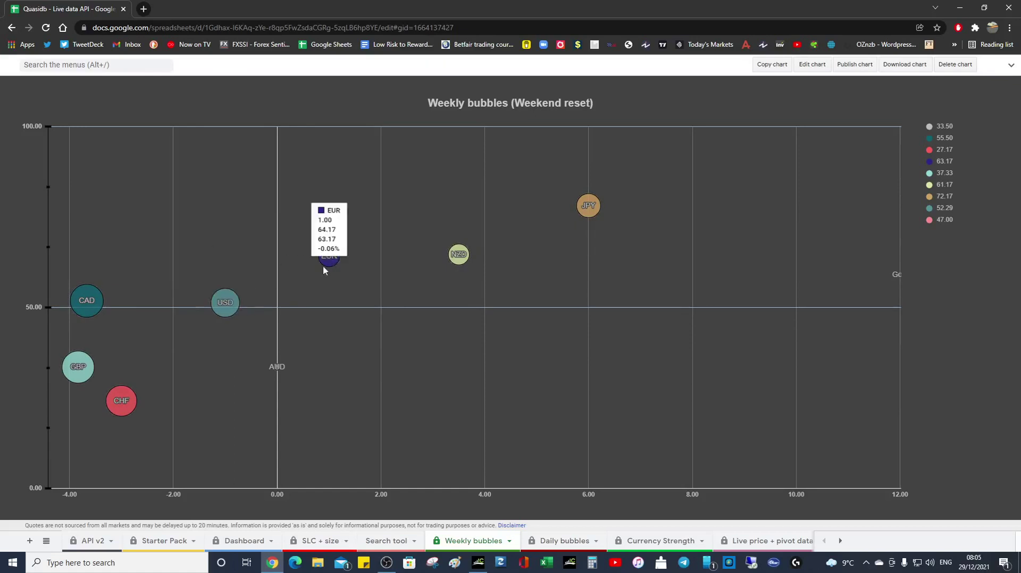
mouse_move(330, 262)
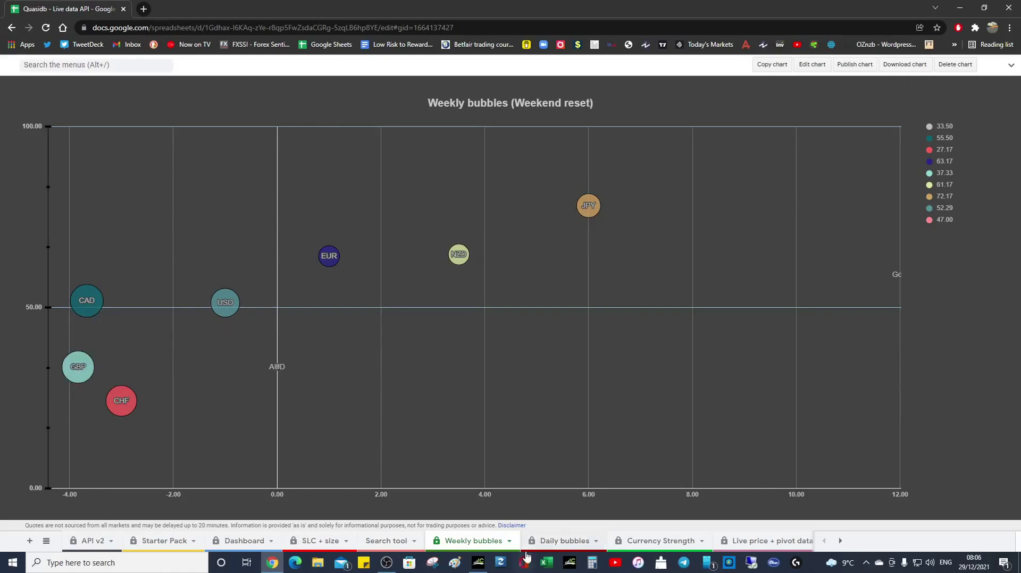
click(485, 565)
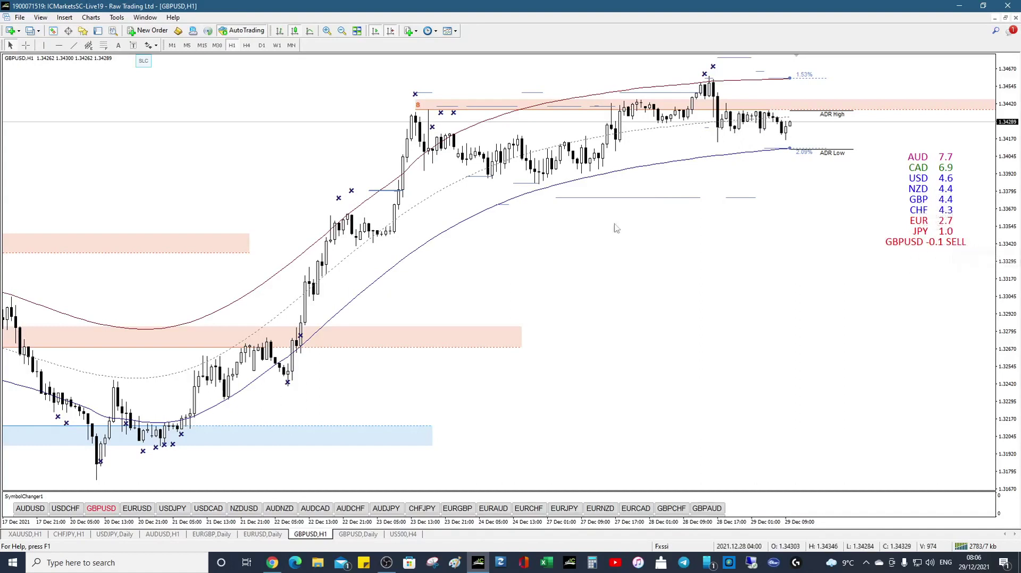
Briefly show the Market Watch quotes list, hide it, then return to the Weekly bubbles chart
click(41, 18)
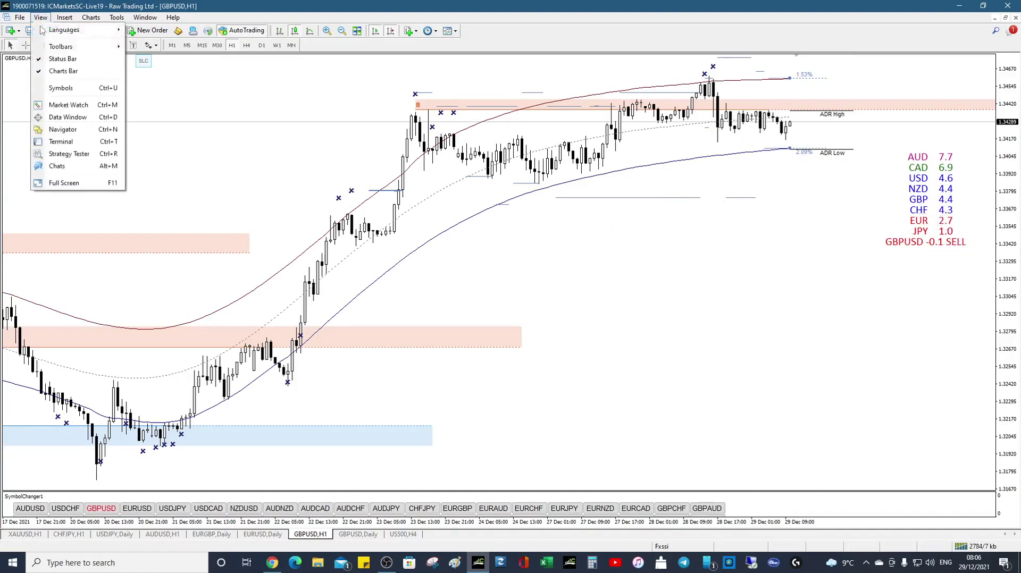
click(56, 105)
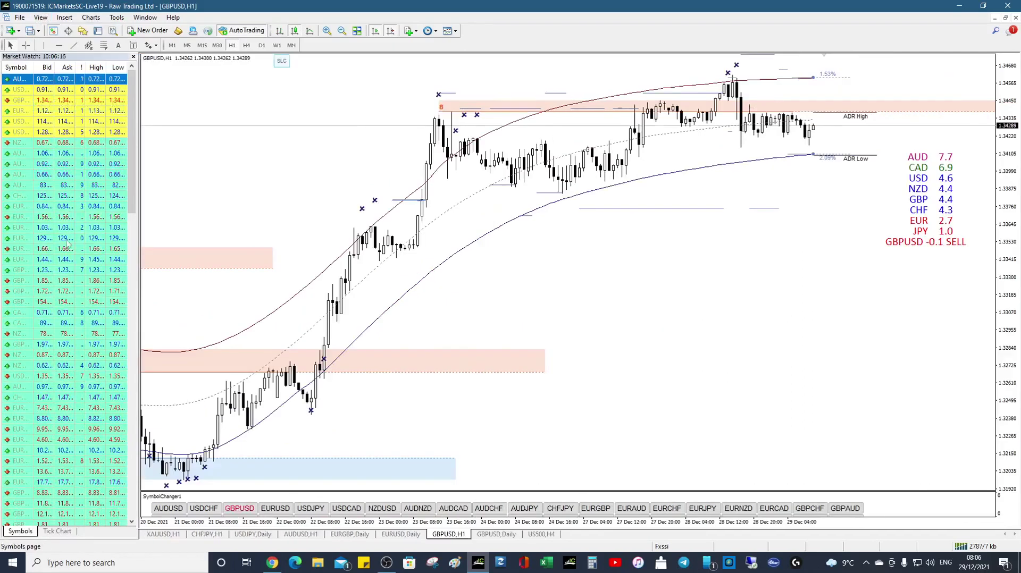
click(133, 57)
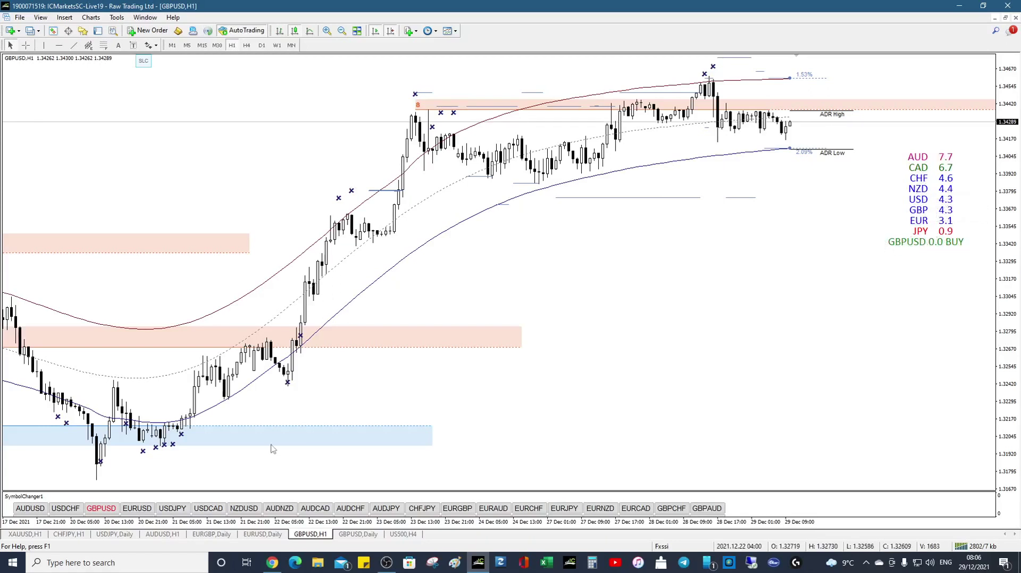
click(272, 562)
Switch back to the MetaTrader 4 GBPUSD hourly chart
mouse_move(80, 364)
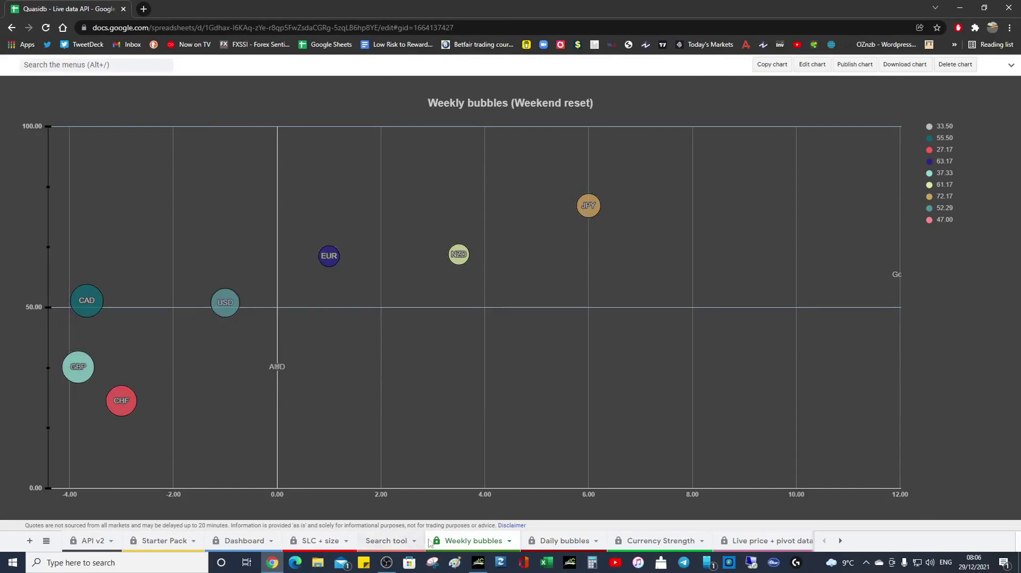
click(478, 563)
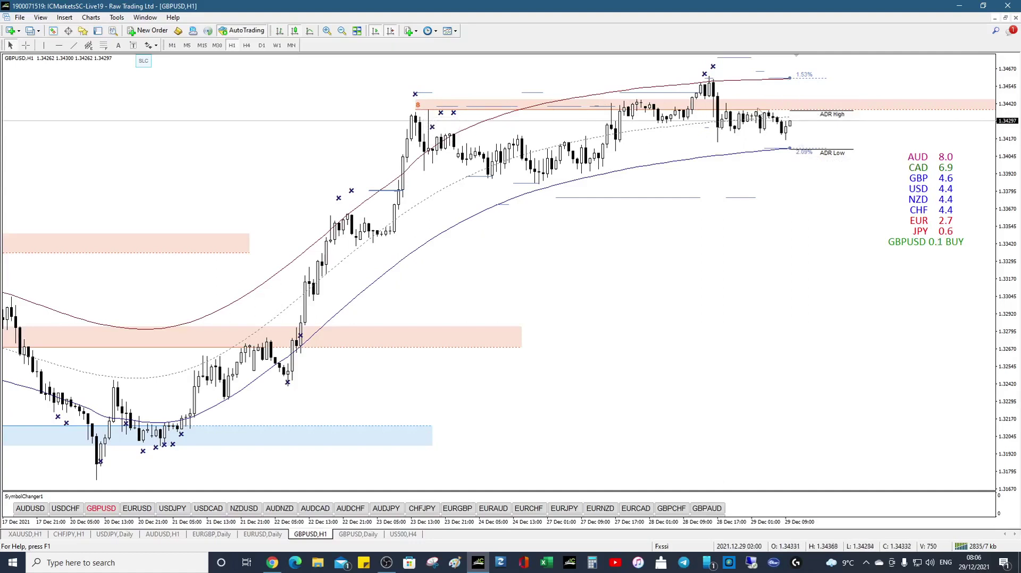
Measure the distance from the current GBPUSD price up to the 1.34592 level
middle_click(788, 99)
drag(789, 99, 792, 80)
middle_click(789, 100)
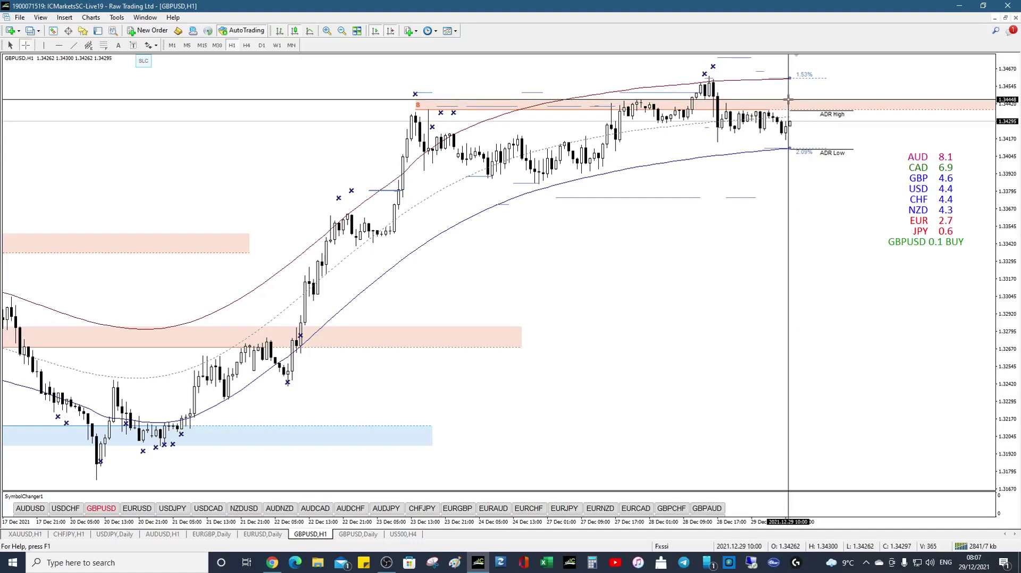
middle_click(789, 99)
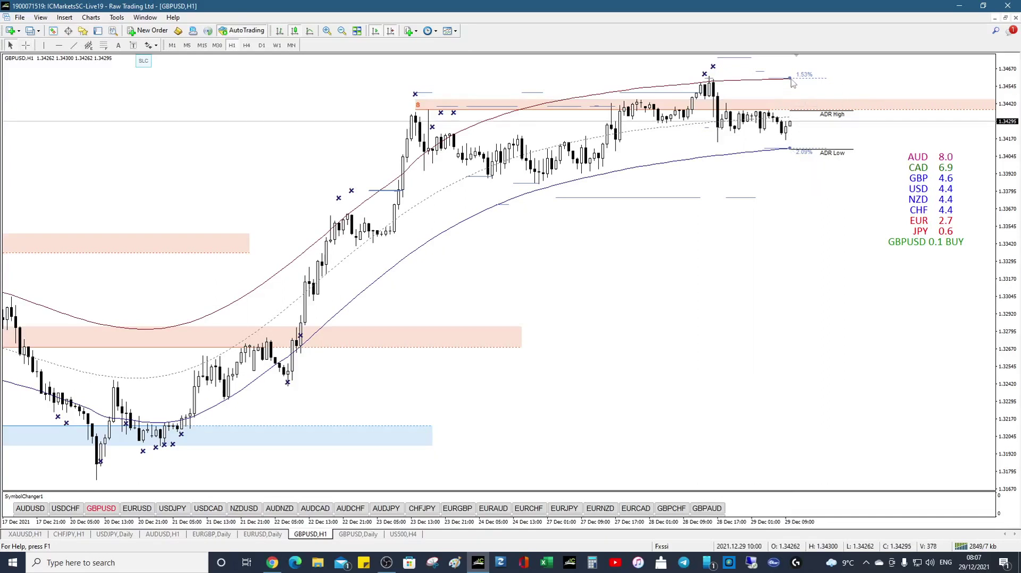
Read nearby price levels with the crosshair, then move to the GBPUSD daily chart
mouse_move(791, 152)
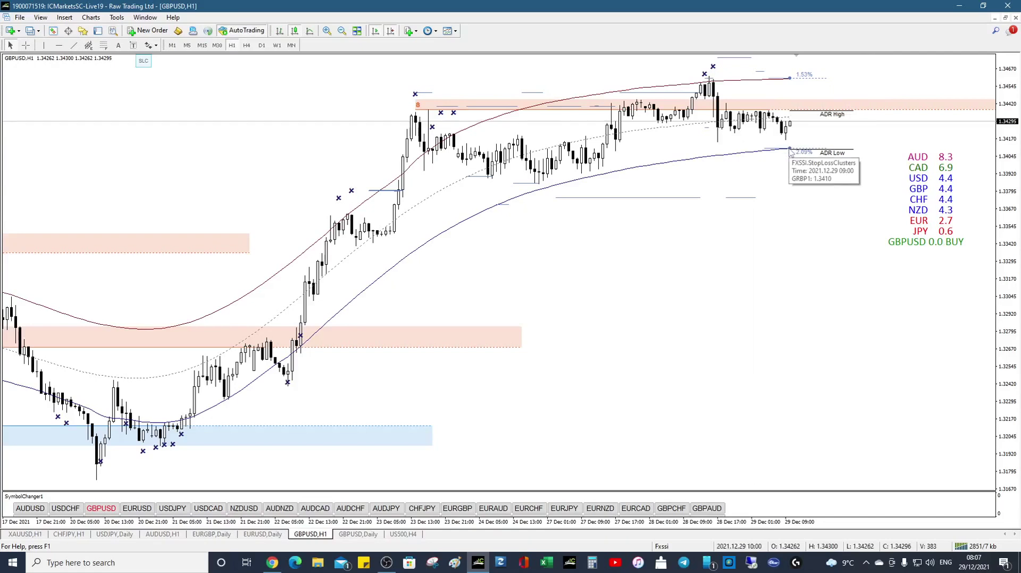
middle_click(593, 283)
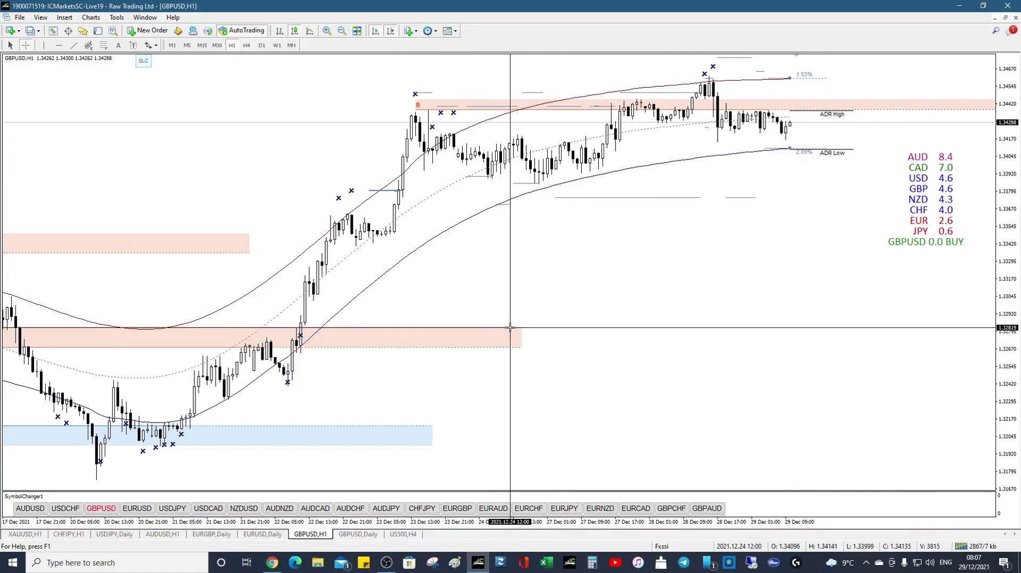
middle_click(511, 329)
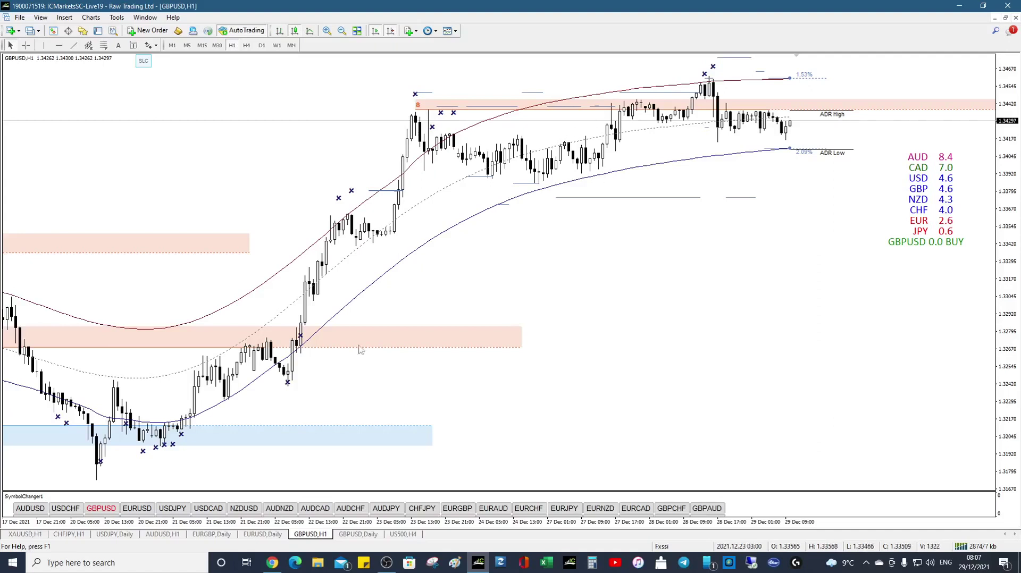
click(357, 535)
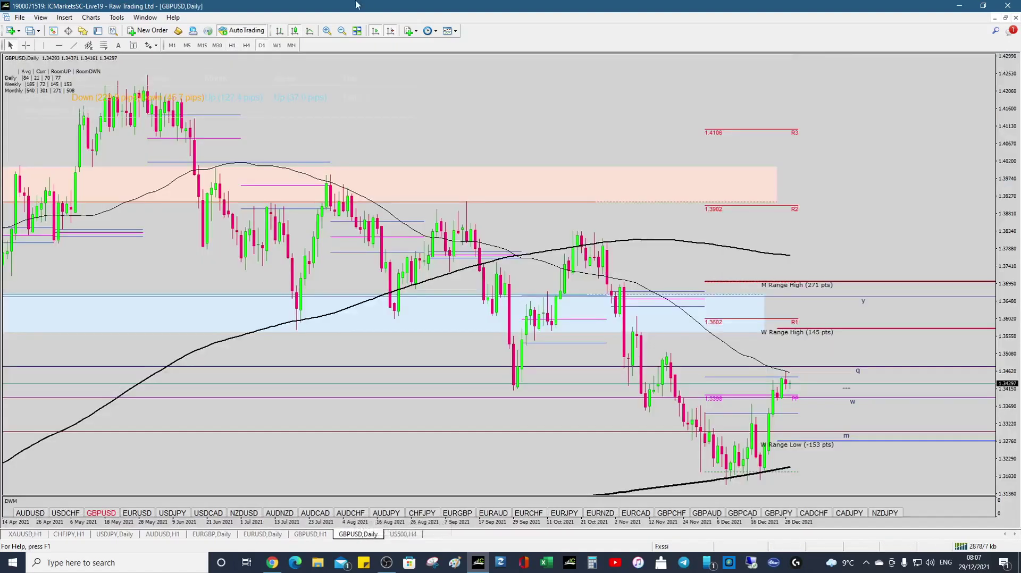
Zoom into GBPUSD daily candles, read the 55-period moving average, then return to H1
click(327, 31)
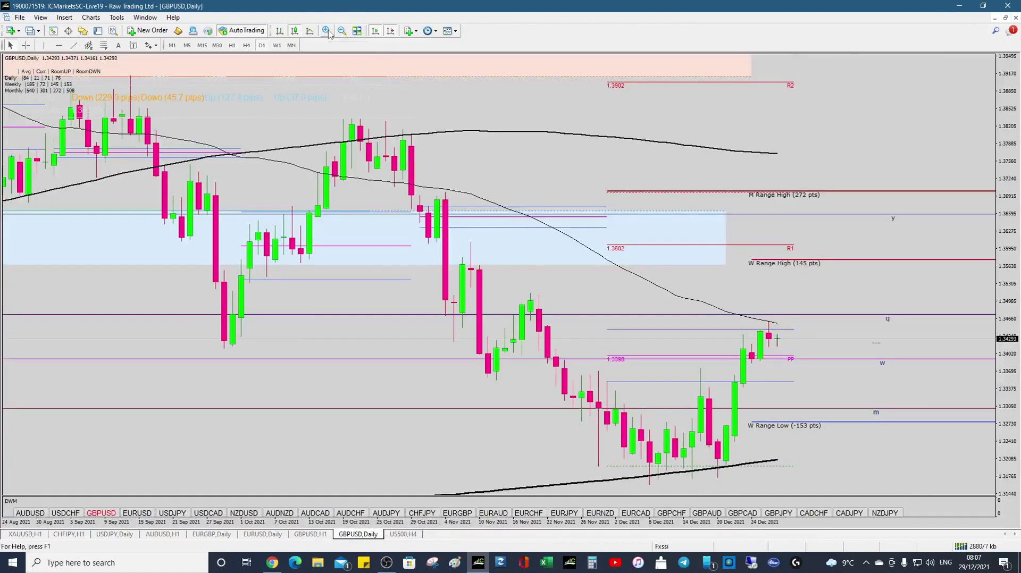
mouse_move(613, 268)
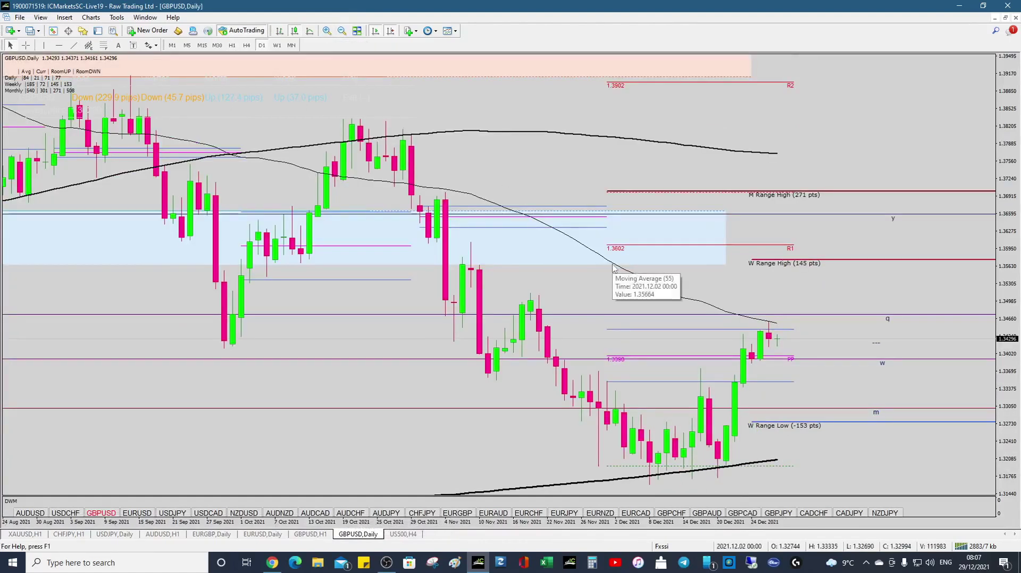
mouse_move(769, 323)
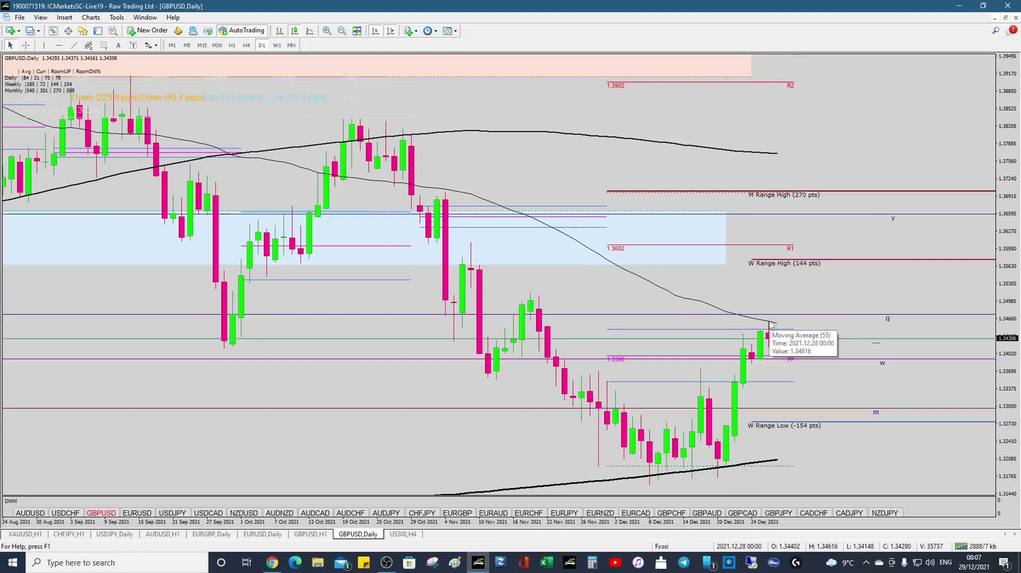
mouse_move(580, 246)
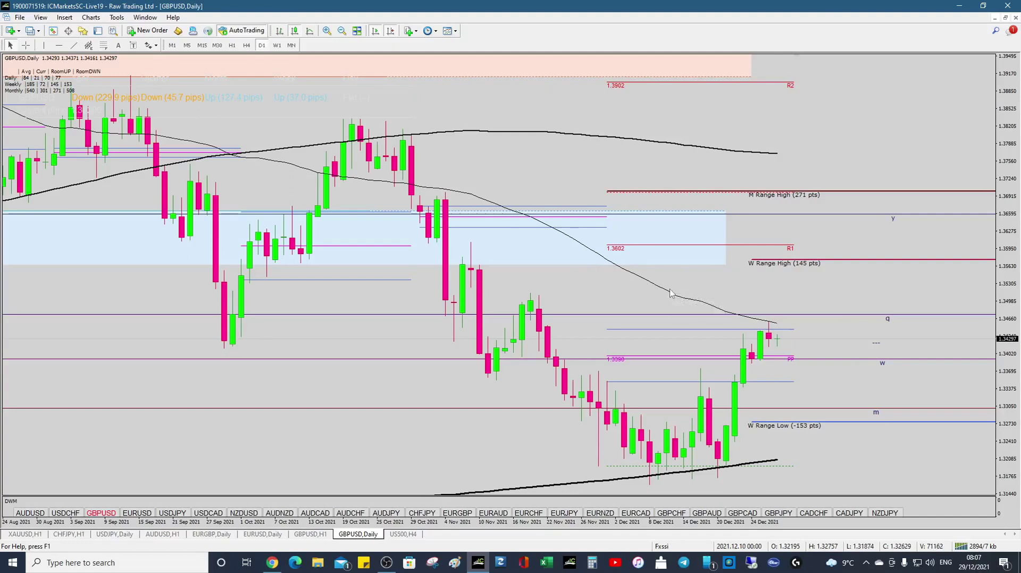
mouse_move(706, 305)
mouse_move(624, 483)
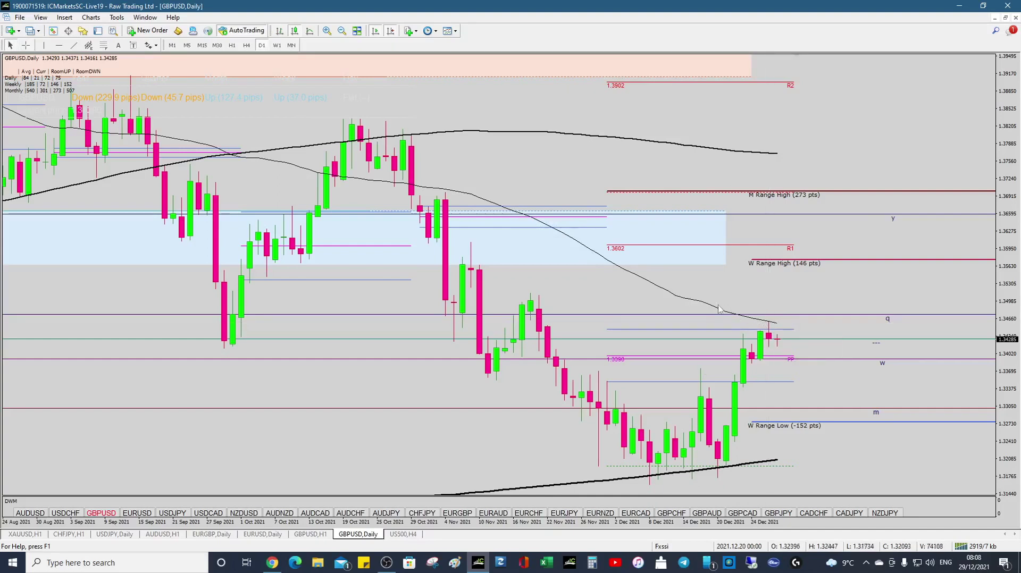
middle_click(777, 326)
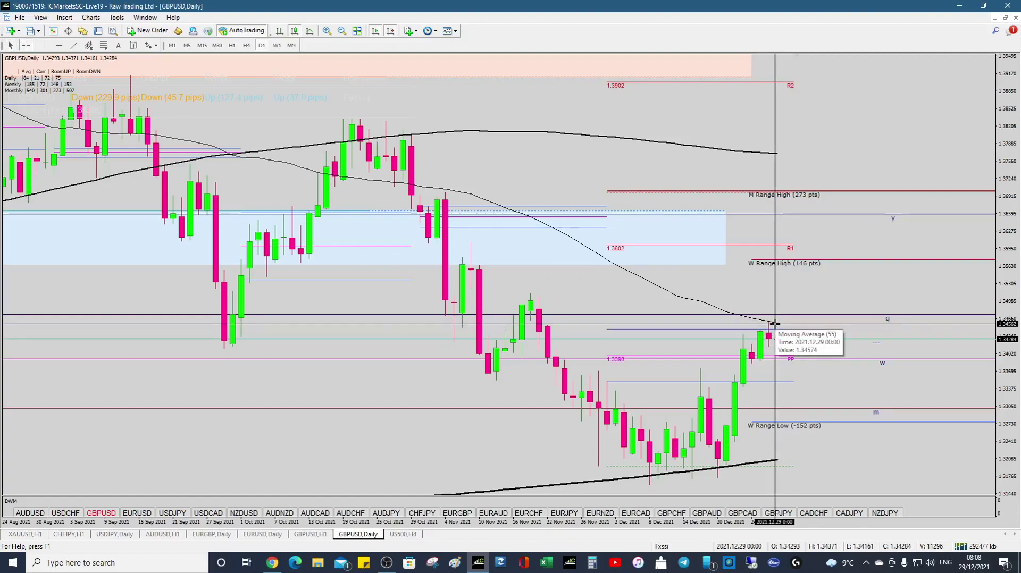
middle_click(246, 454)
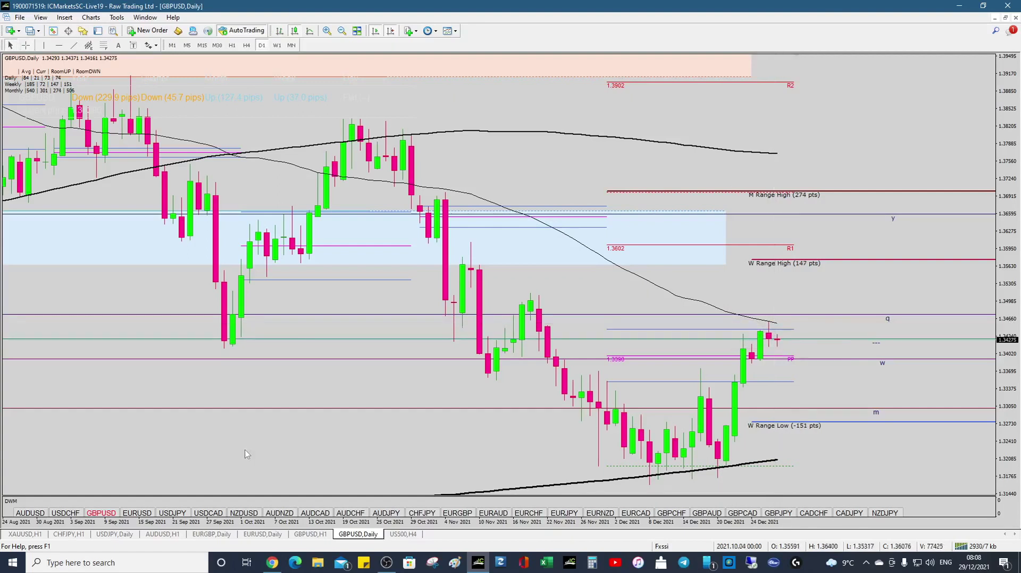
click(311, 534)
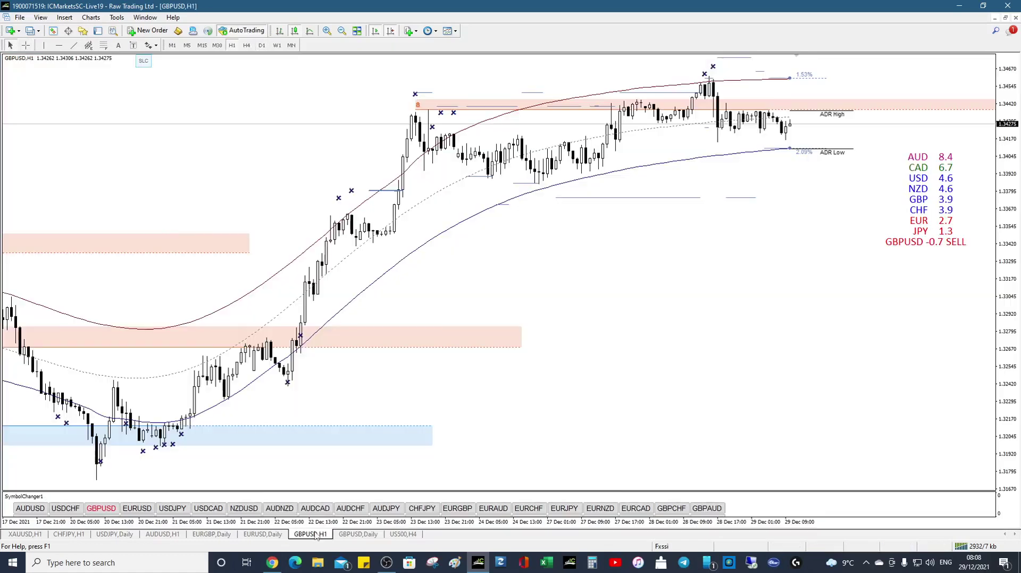
middle_click(791, 80)
mouse_move(790, 78)
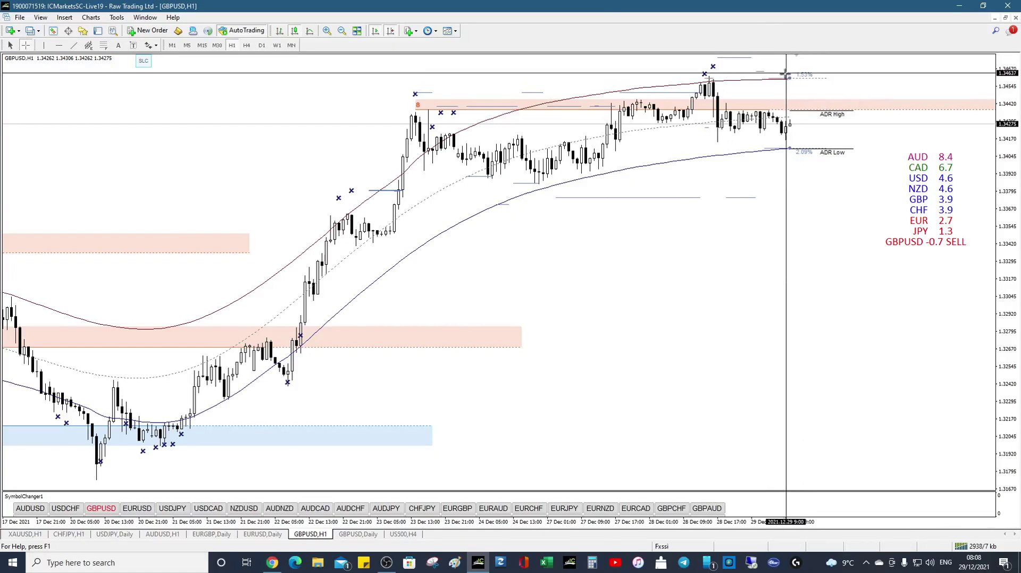
click(788, 115)
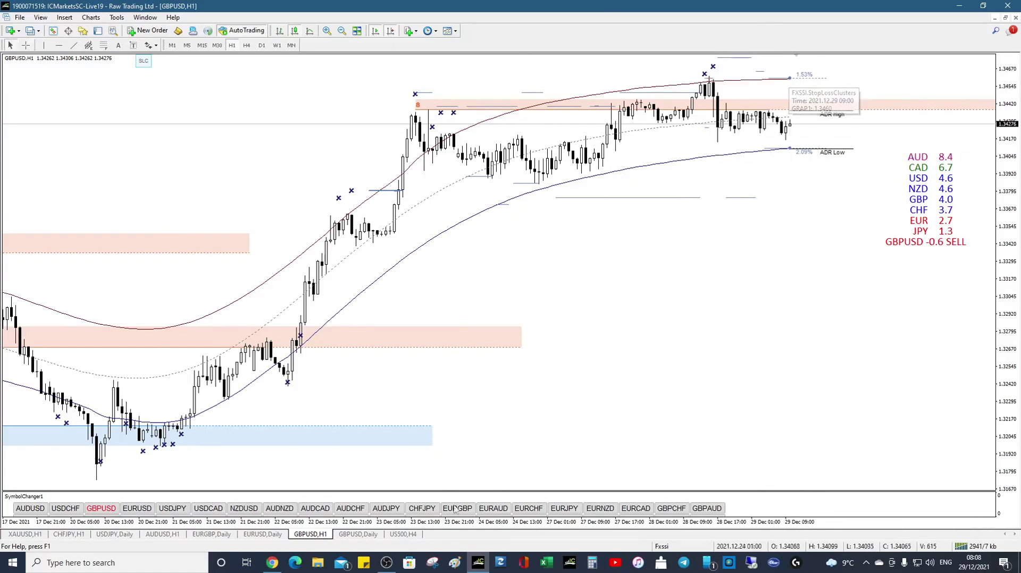
click(365, 536)
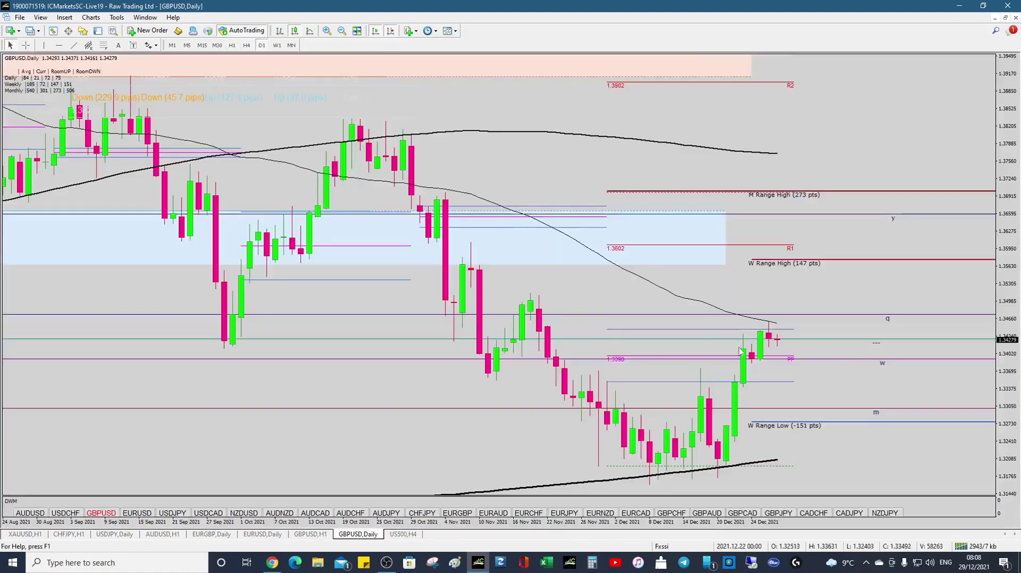
middle_click(776, 325)
drag(777, 323, 817, 415)
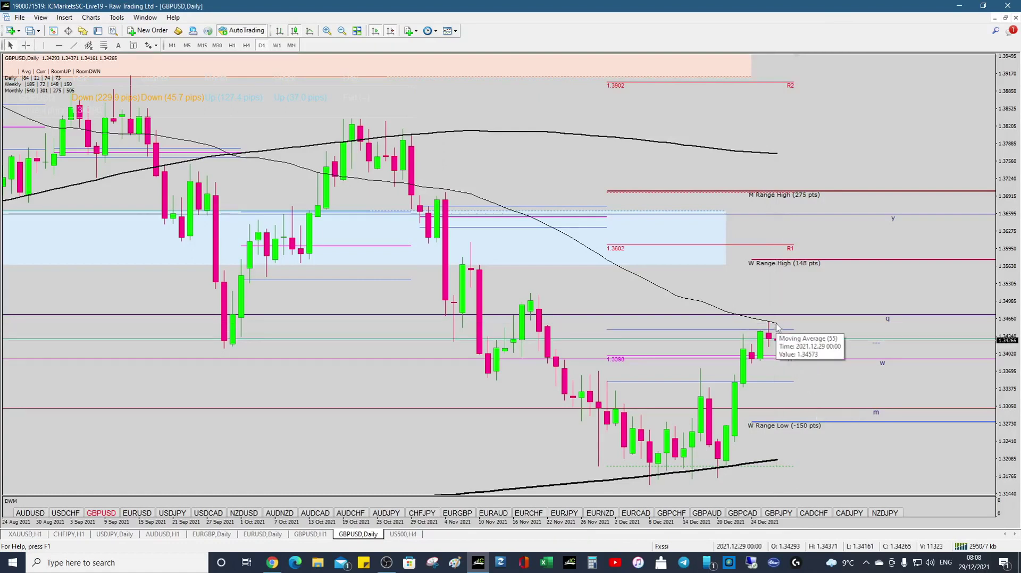
click(312, 535)
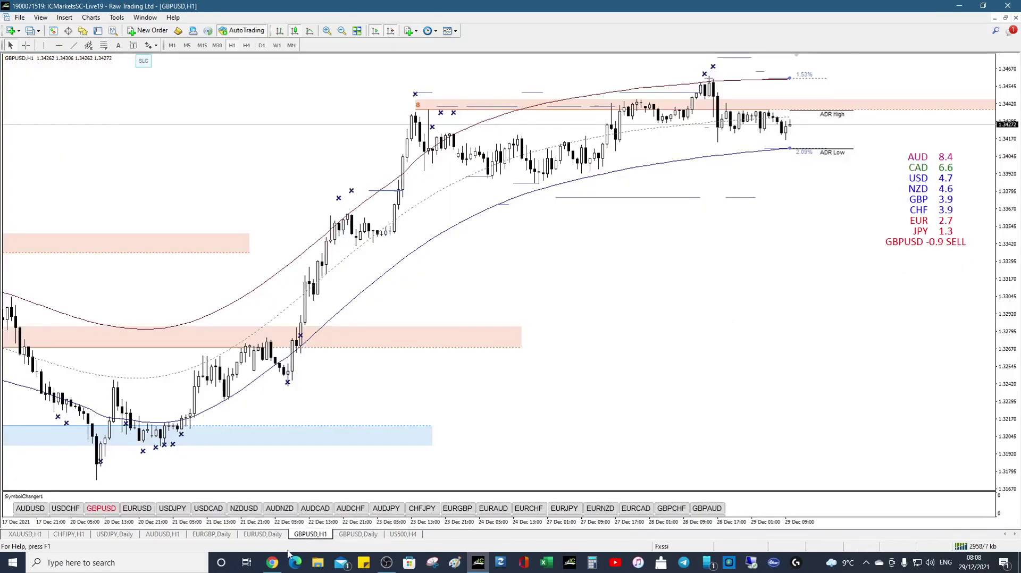
Look over the Dashboard and Starter Pack sheets, then return to the GBPUSD H1 chart
click(273, 565)
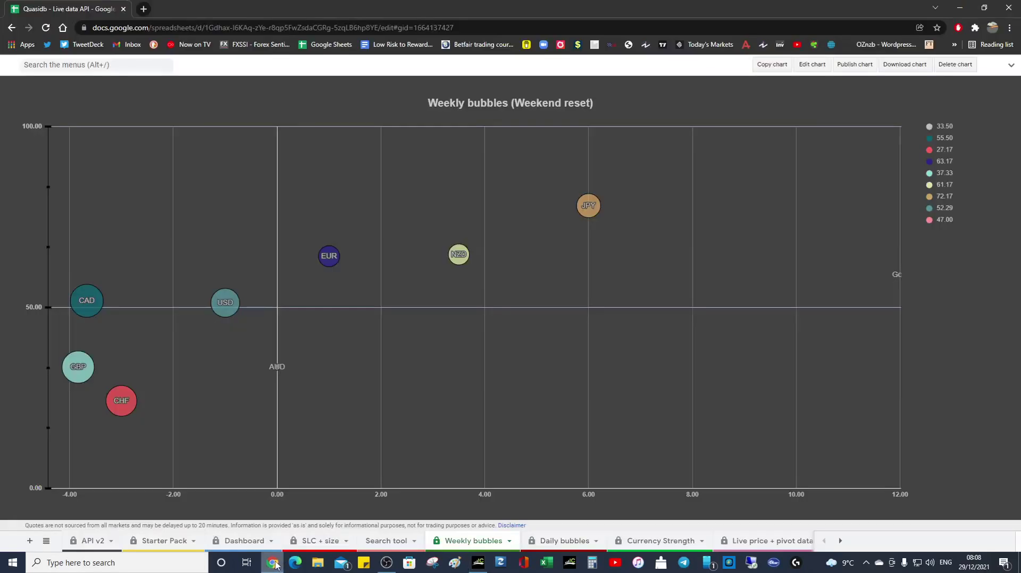
click(244, 541)
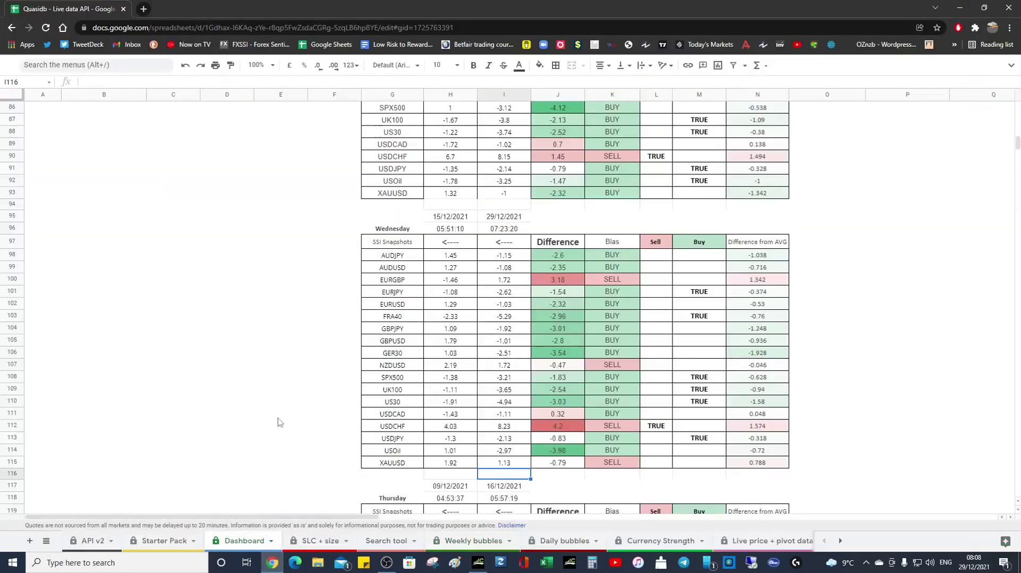
scroll(282, 428, up, 1)
click(175, 541)
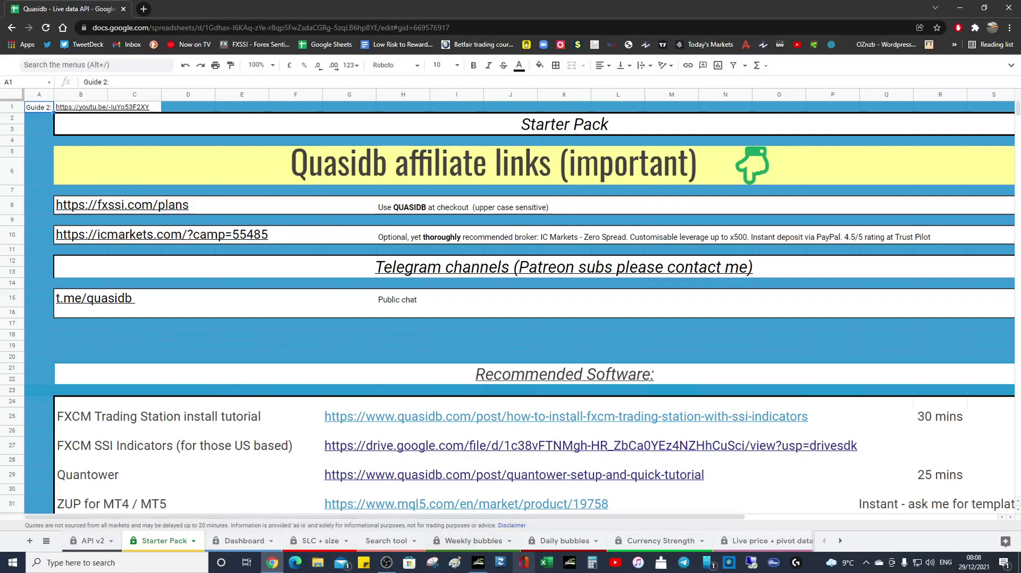
click(478, 563)
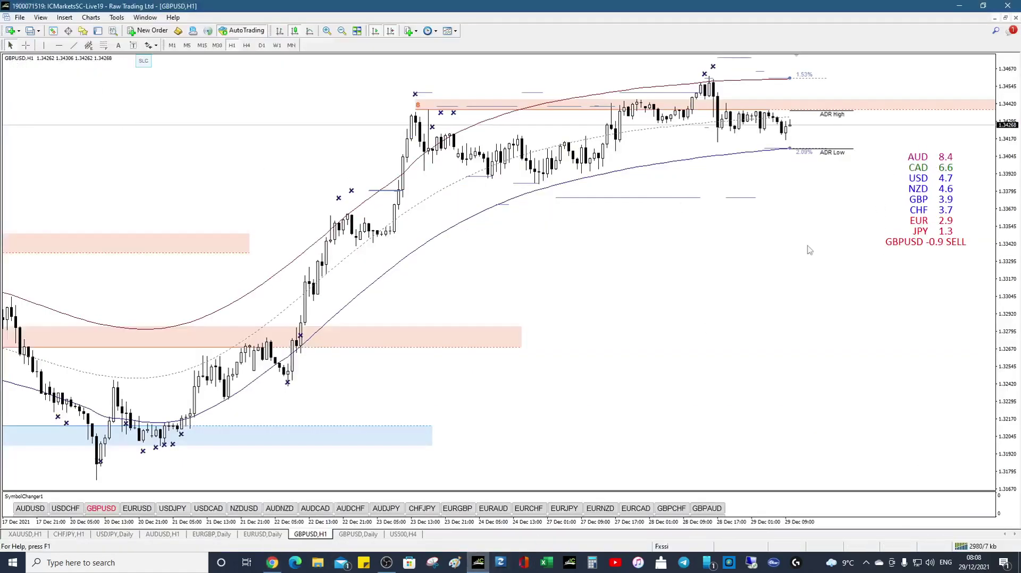
Check the GBPUSD H1 indicator list, expand the symbol panel, and switch to US500
right_click(664, 249)
click(701, 268)
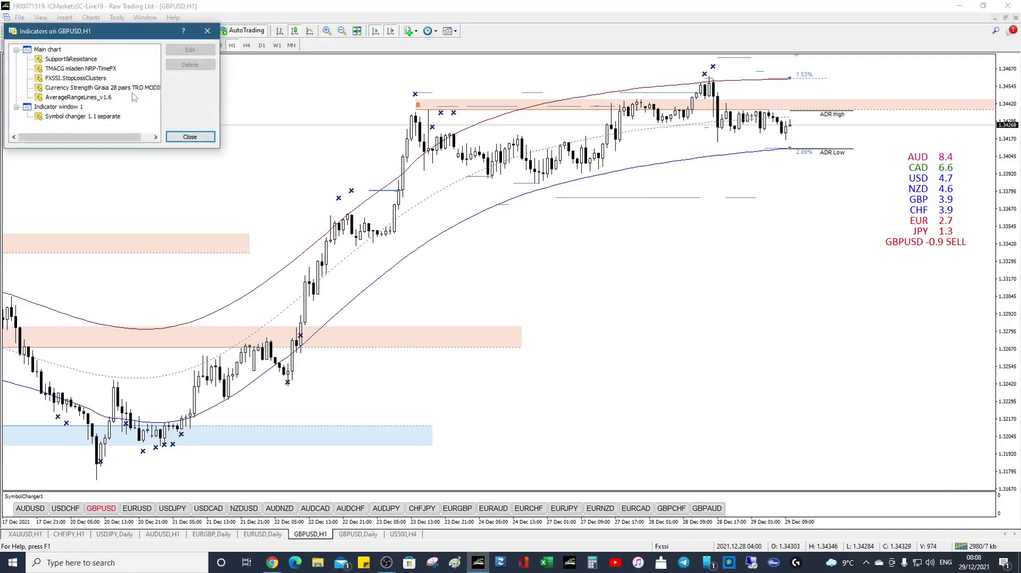
click(207, 31)
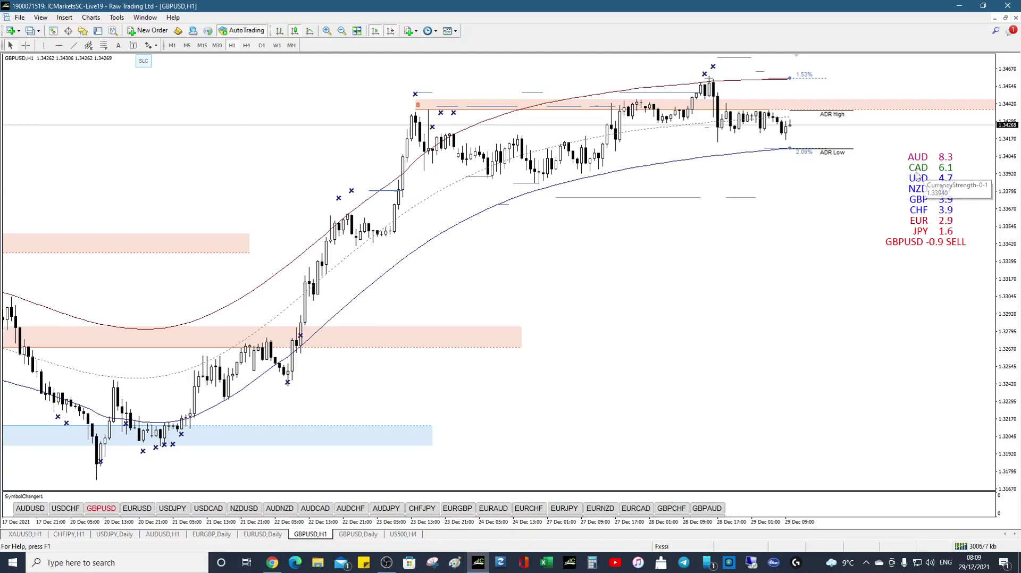
drag(466, 492, 478, 416)
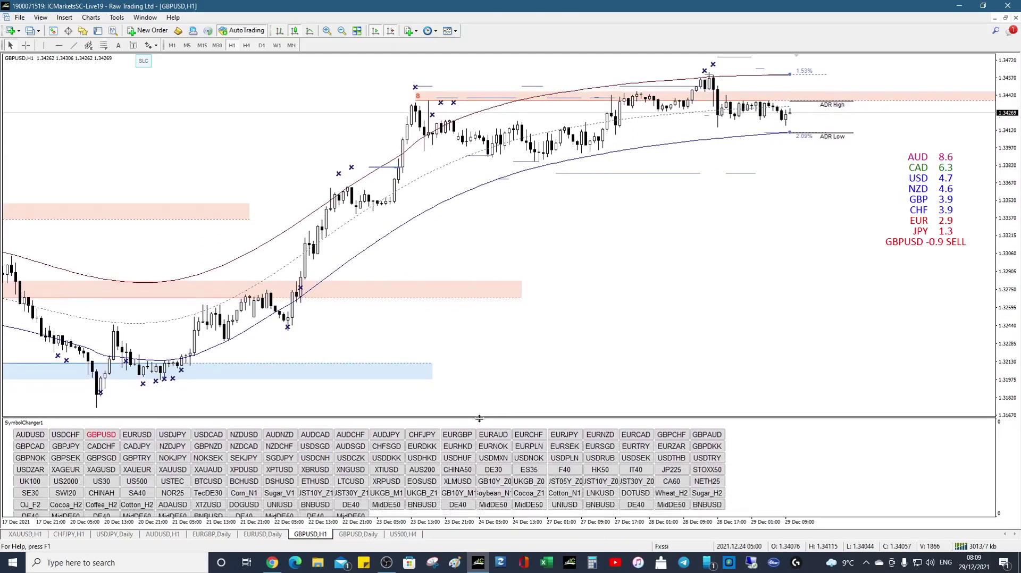
click(136, 482)
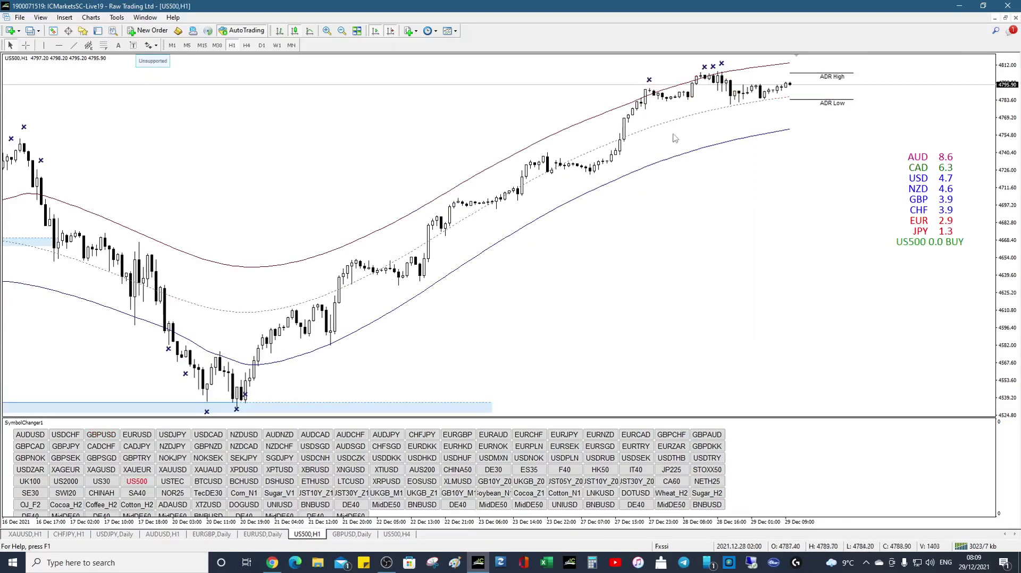
Open the GBPUSD daily chart, expand its symbol panel, and switch it to US500
mouse_move(764, 96)
click(355, 535)
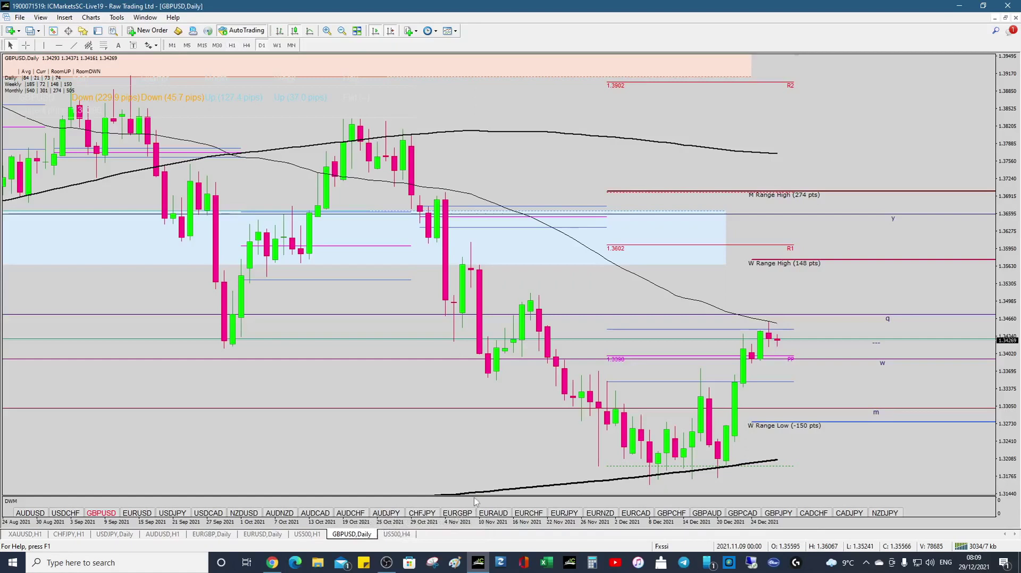
drag(476, 495, 485, 390)
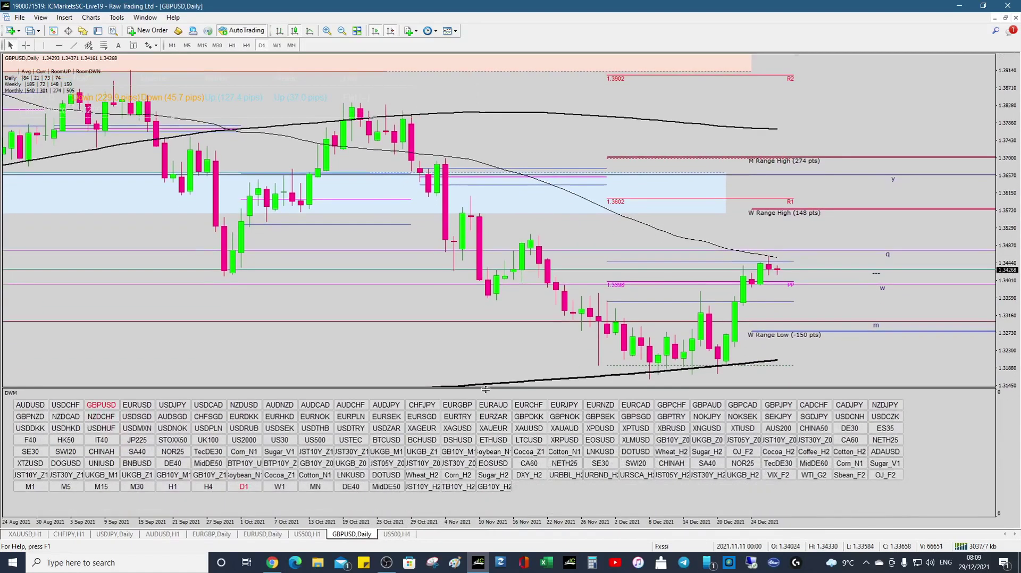
click(316, 441)
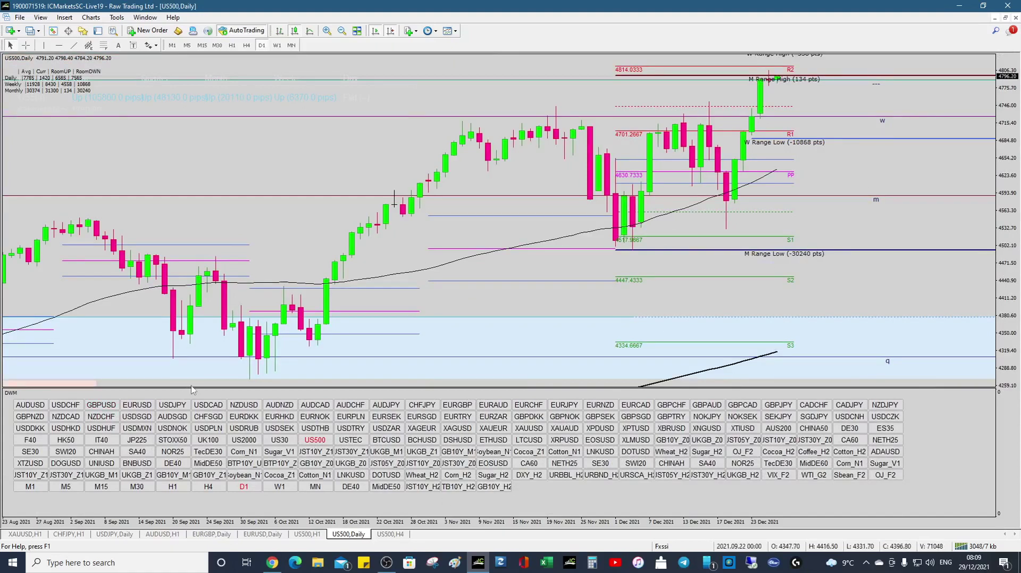
Collapse the symbol panel, rescale the US500 daily price axis, check a candle date, then open US500 H1
drag(192, 390, 191, 503)
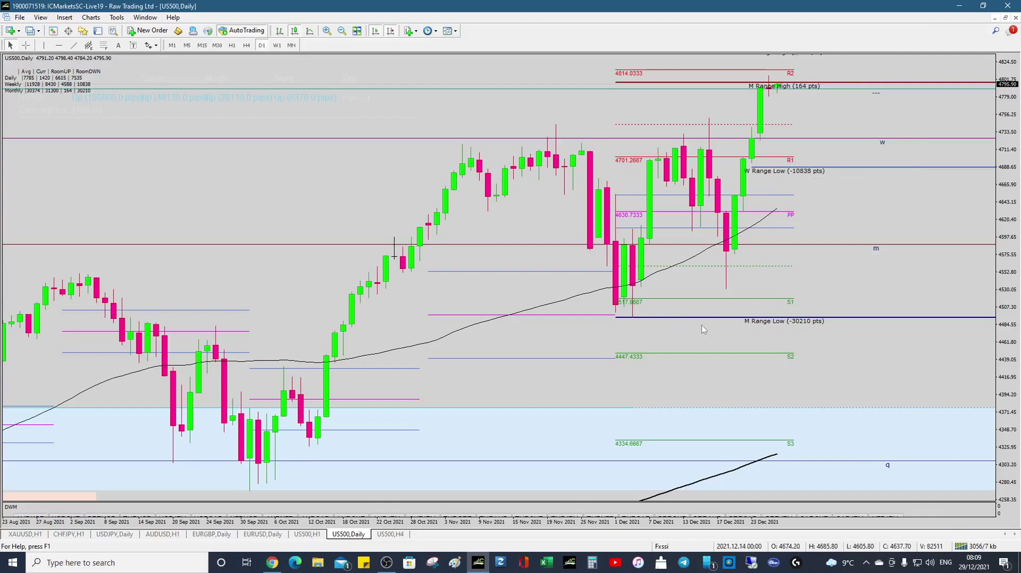
drag(1016, 151, 1016, 170)
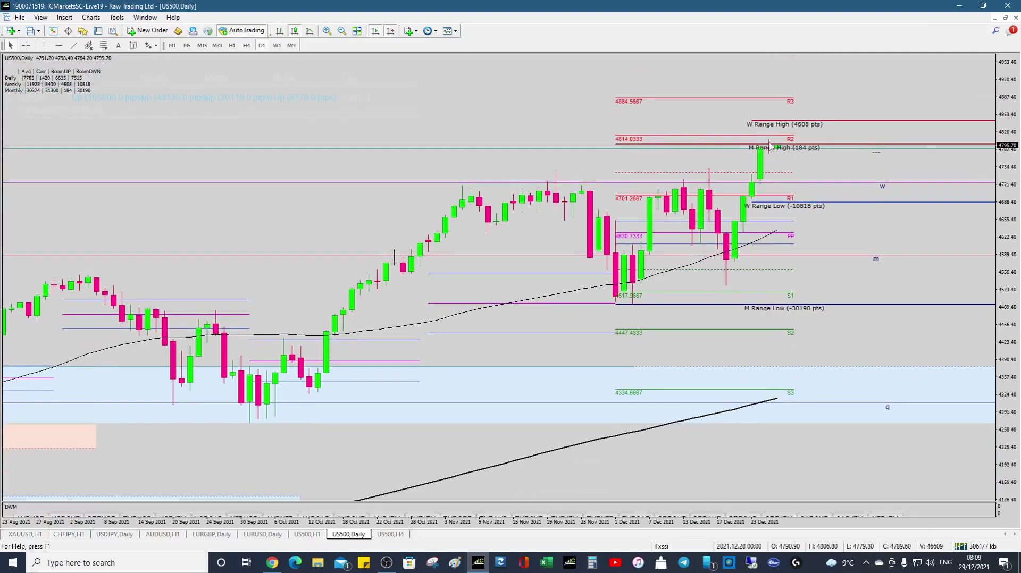
drag(1014, 128, 1014, 80)
drag(1010, 242, 1008, 160)
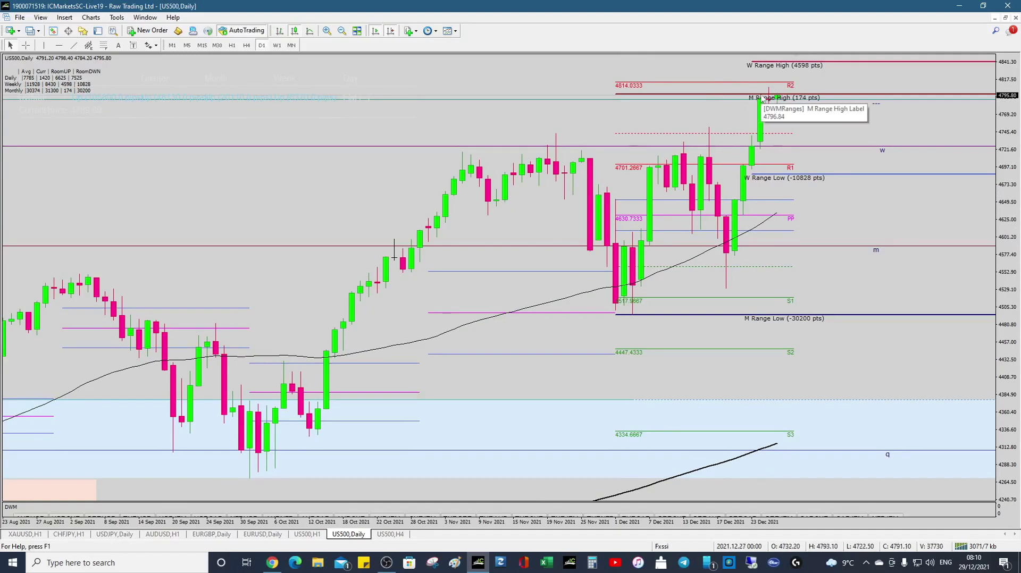
middle_click(691, 94)
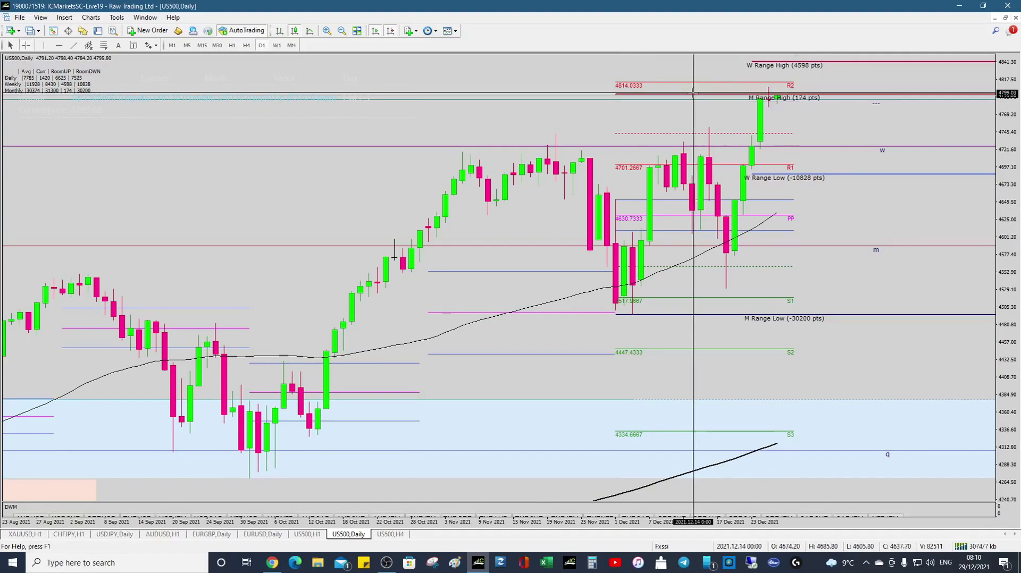
middle_click(691, 95)
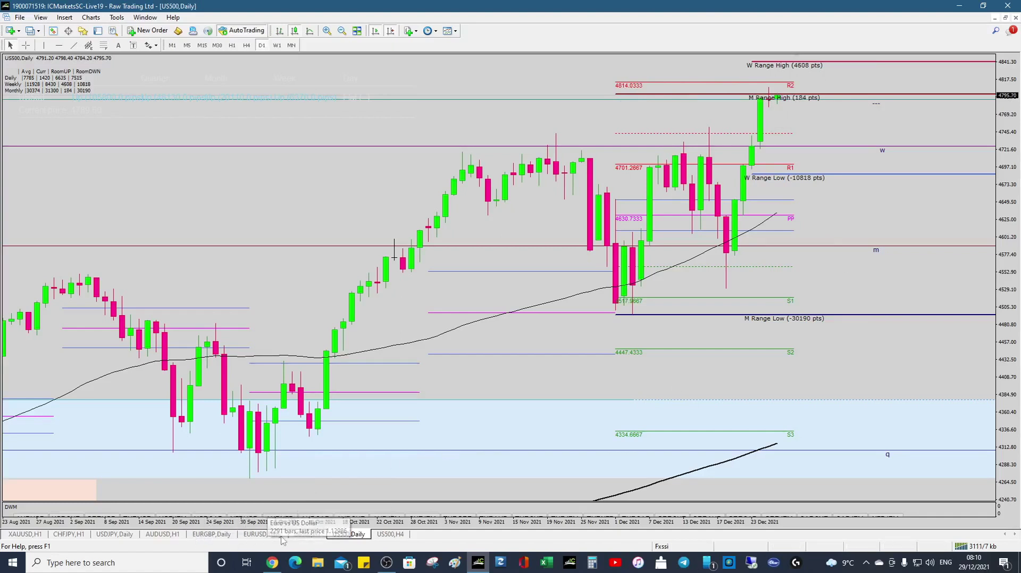
click(306, 534)
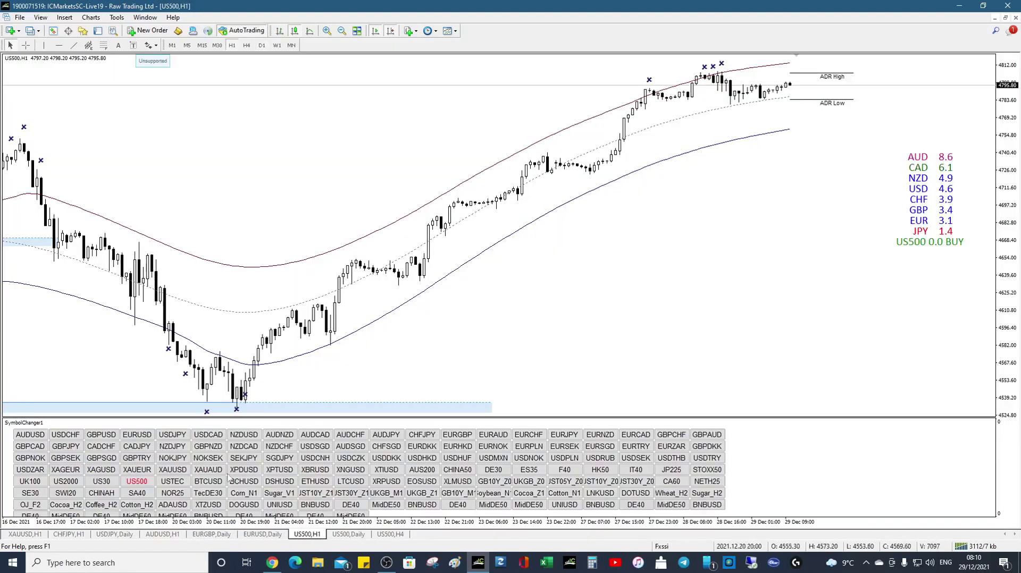
Switch the hourly chart to GBPUSD, then open the EURGBP daily chart
click(100, 435)
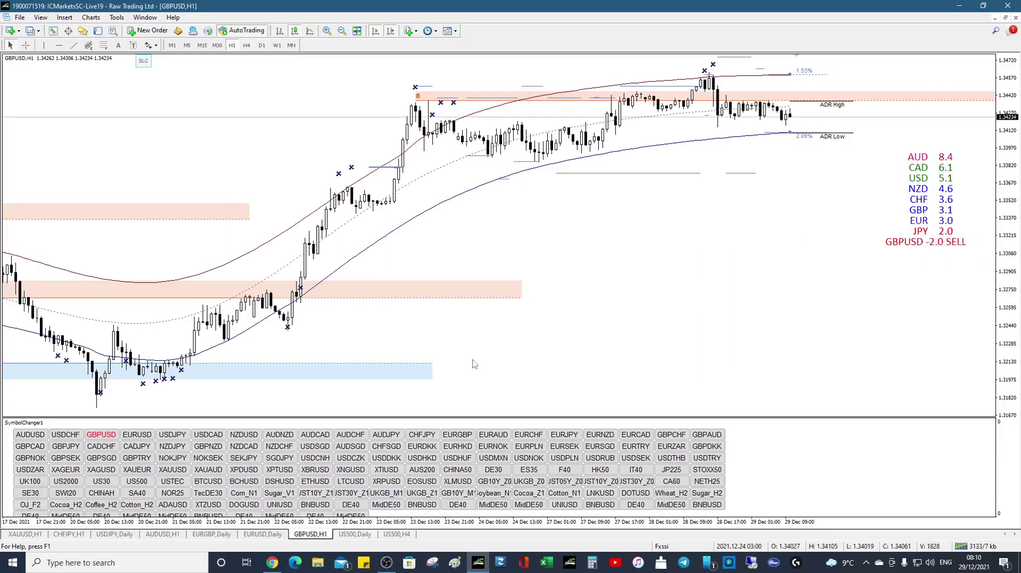
click(229, 534)
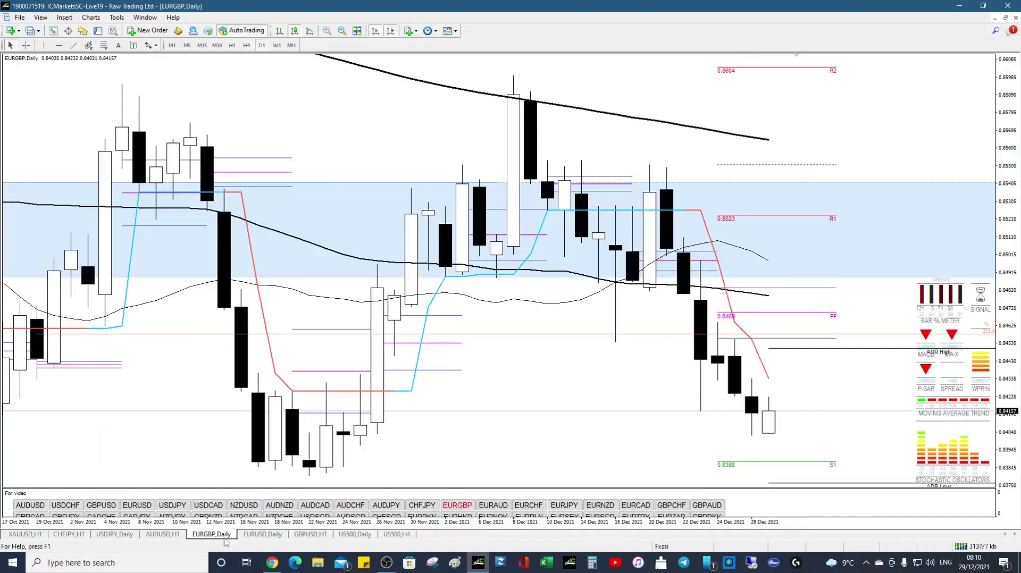
Zoom out on EURGBP daily and read date and price at the November lows and an October bar
click(342, 30)
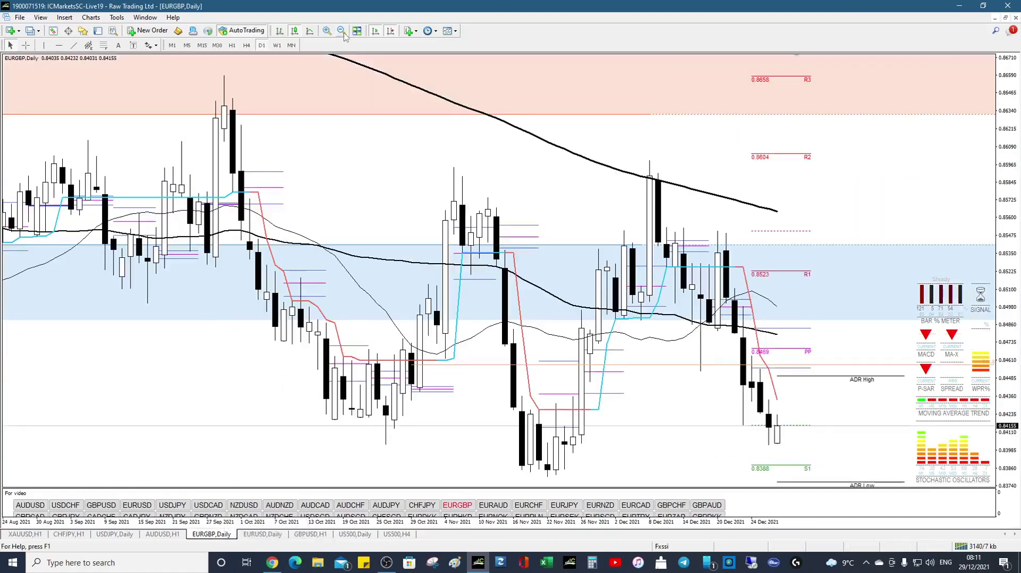
middle_click(527, 460)
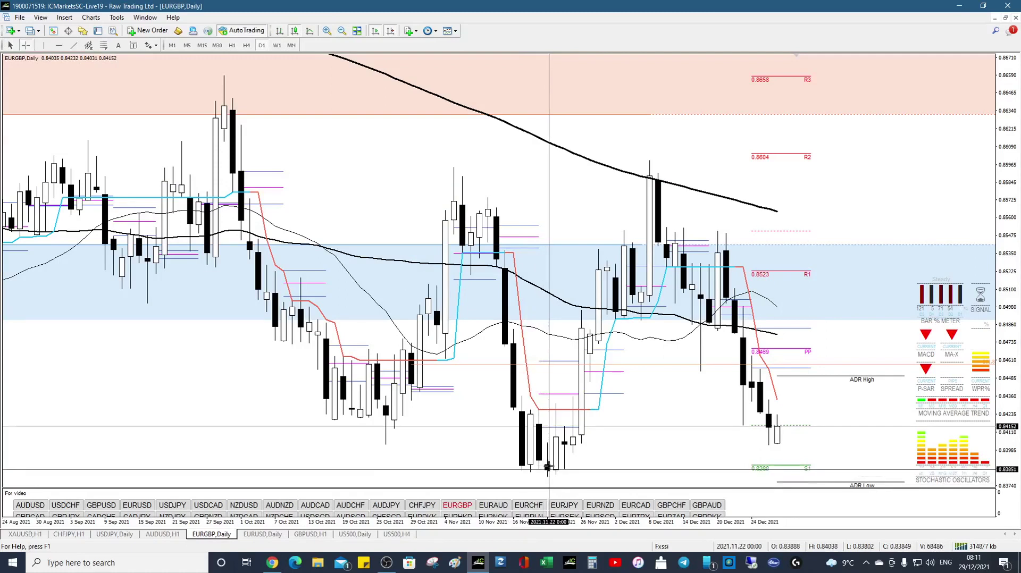
click(765, 469)
middle_click(398, 432)
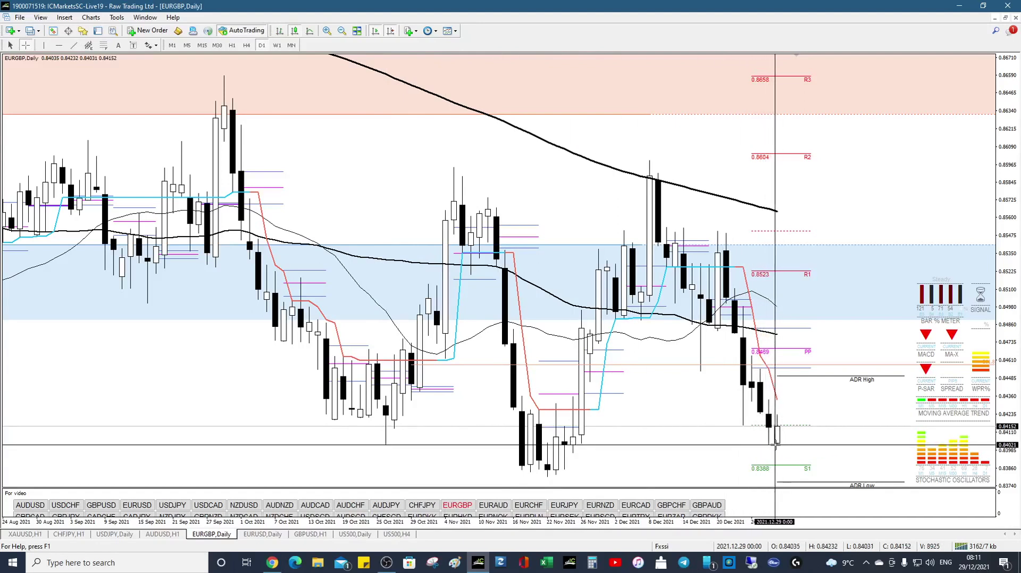
middle_click(778, 449)
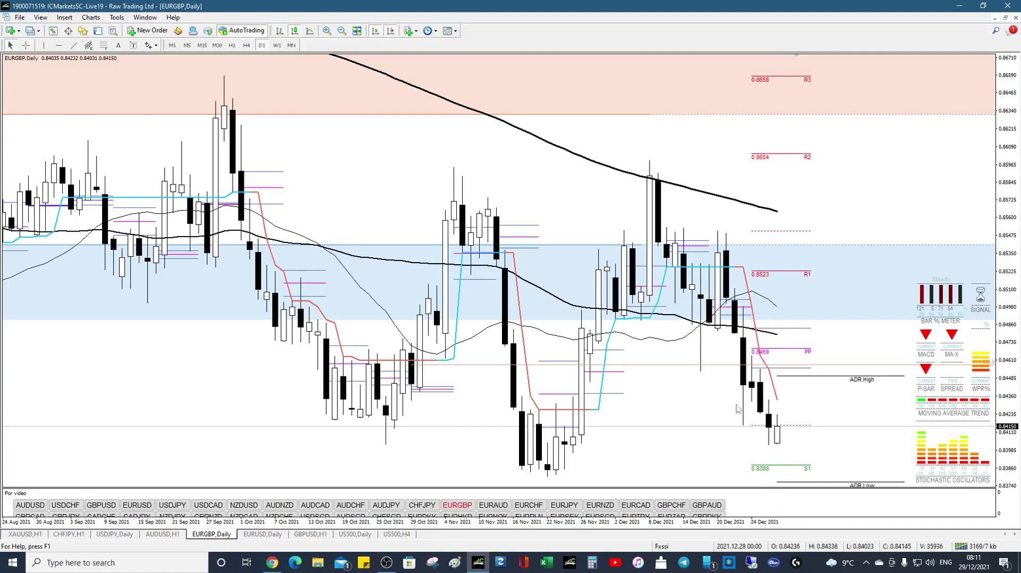
Zoom back in, measure from the latest EURGBP candle to a price level, then switch to GBPUSD
click(327, 31)
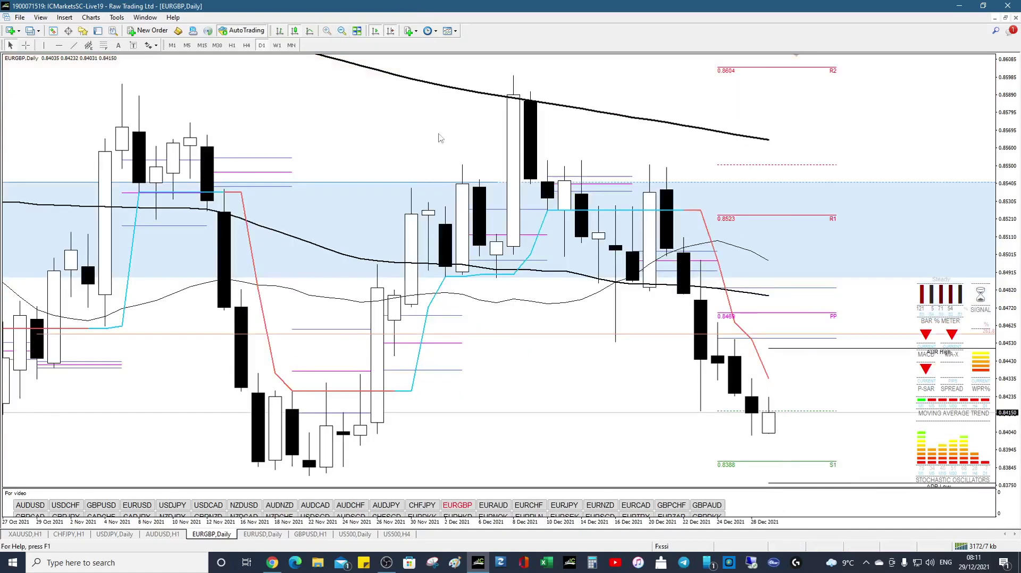
middle_click(839, 446)
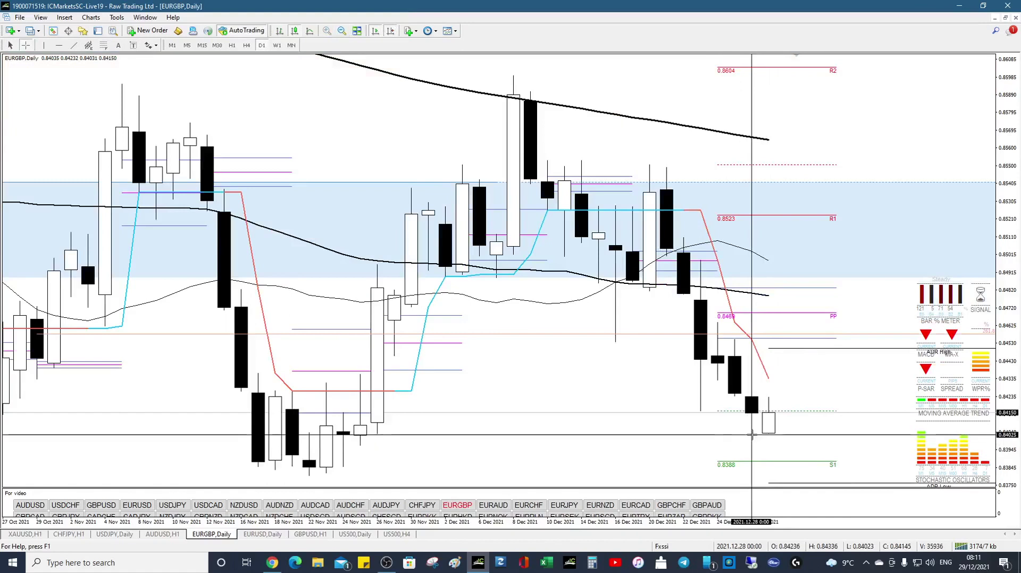
drag(753, 435, 762, 436)
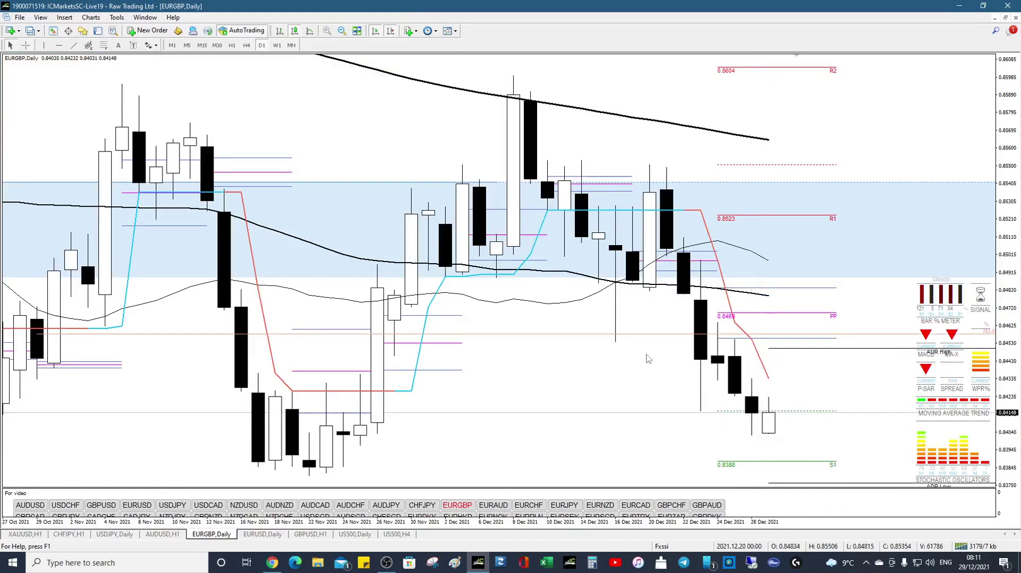
click(101, 505)
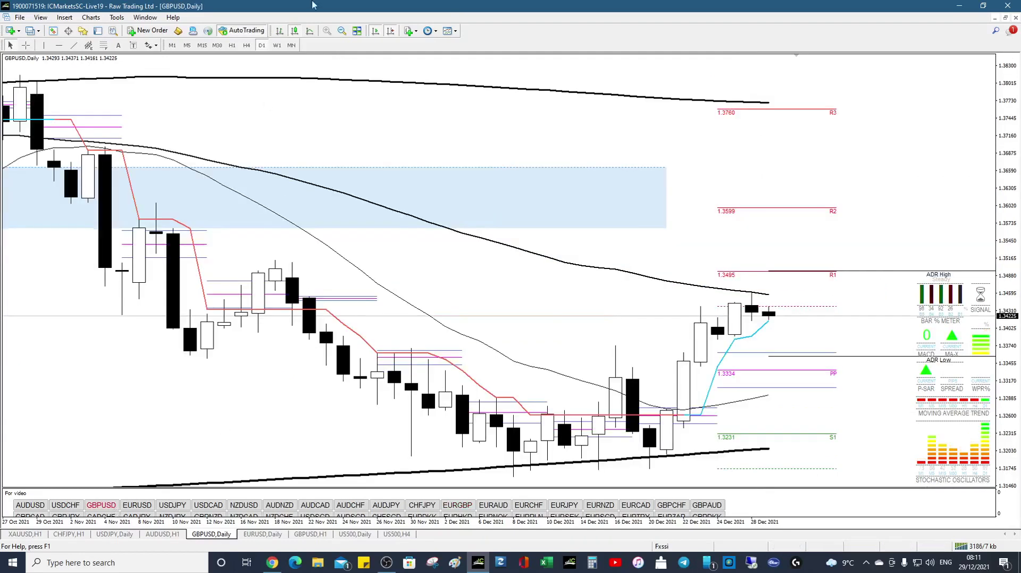
Zoom out the GBPUSD Daily chart to show price history back to late August 2021
click(343, 32)
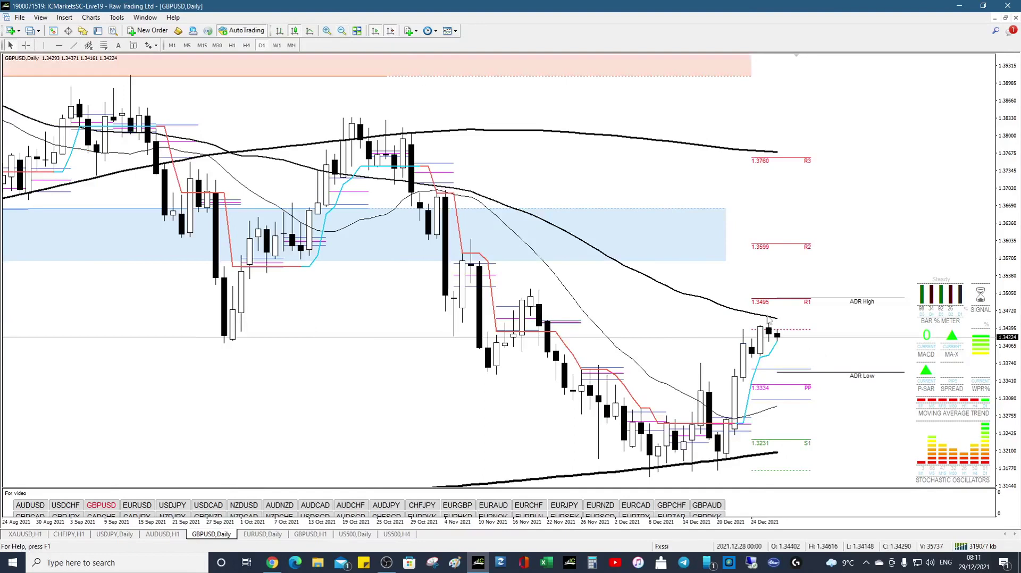
mouse_move(768, 320)
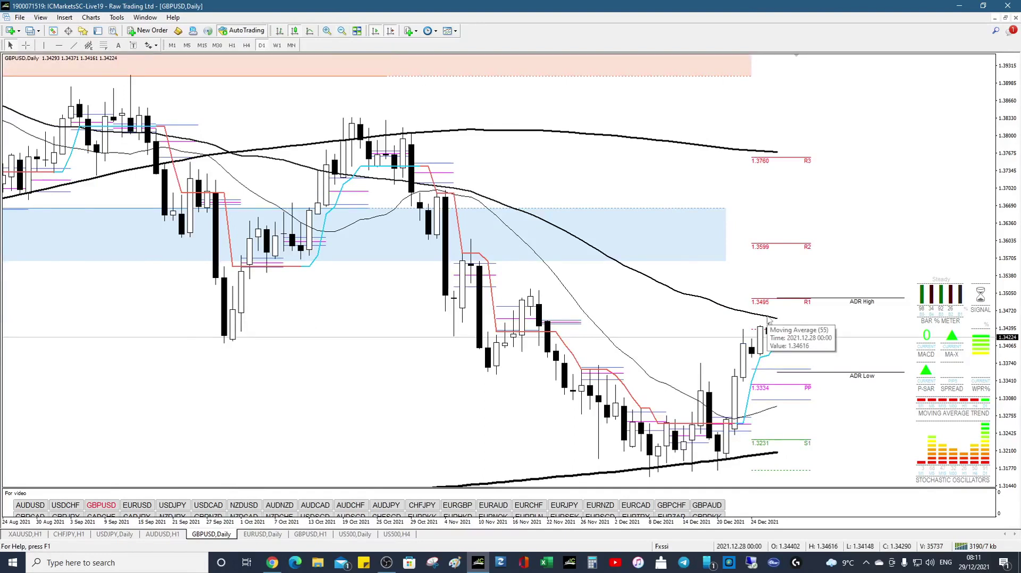